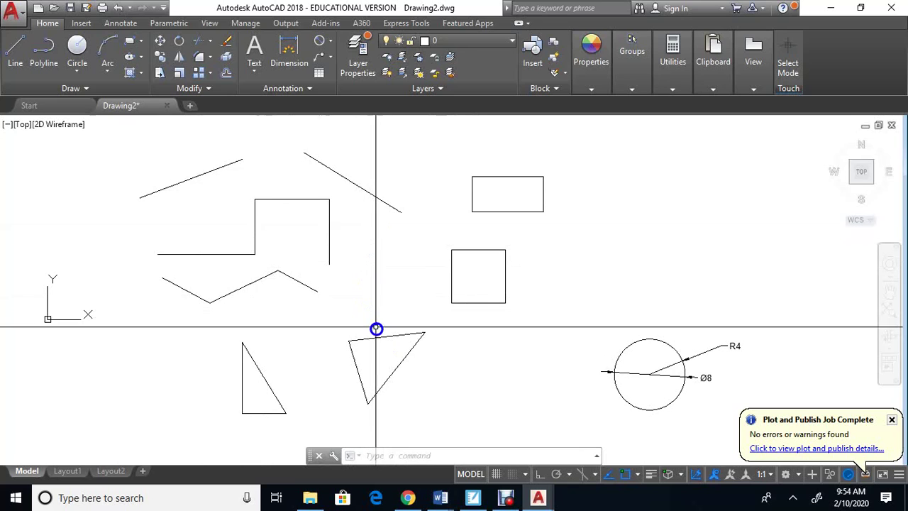
Zoom and pan until the circle dimensioned R4 and Ø8 sits near the centre of the view
scroll(347, 298, "up", 5)
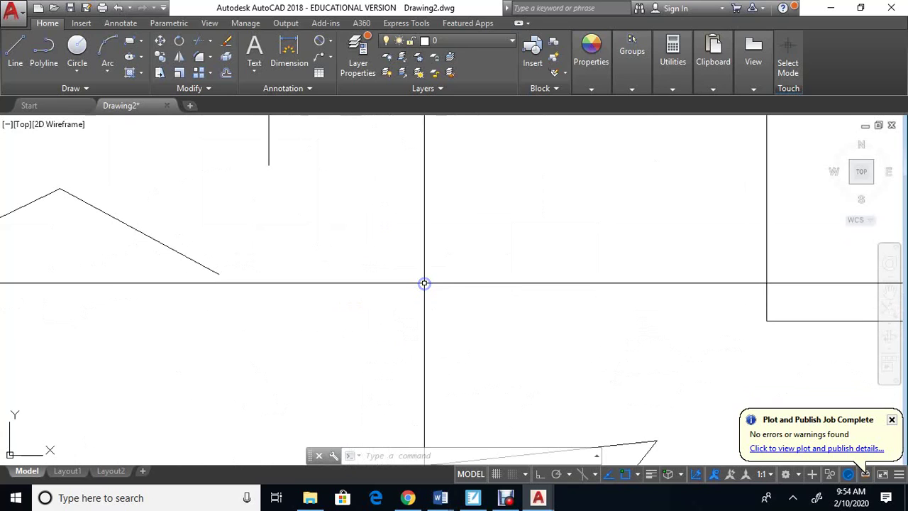
mouse_move(623, 310)
middle_mouse_down()
mouse_move(468, 282)
mouse_move(363, 237)
mouse_move(208, 135)
middle_mouse_up()
middle_click_drag(707, 267, 199, 124)
middle_click_drag(744, 270, 473, 270)
scroll(501, 279, "down", 3)
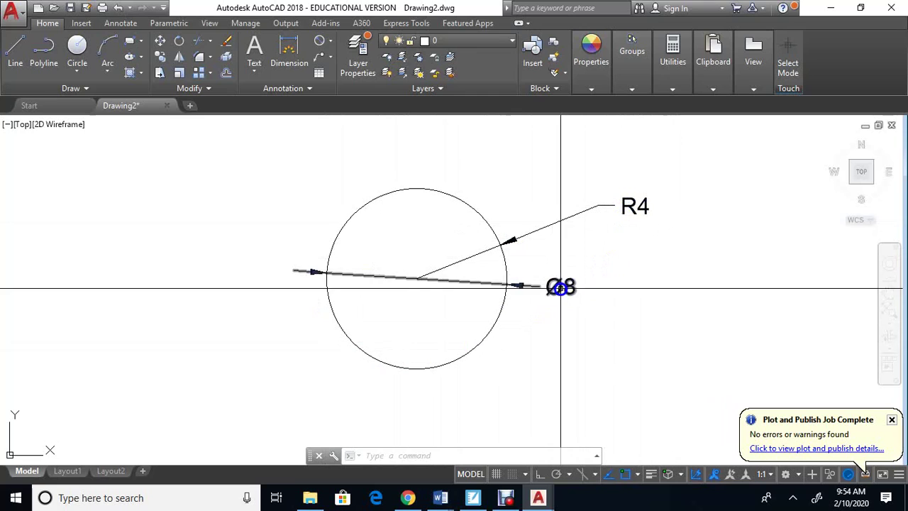
scroll(505, 266, "down", 4)
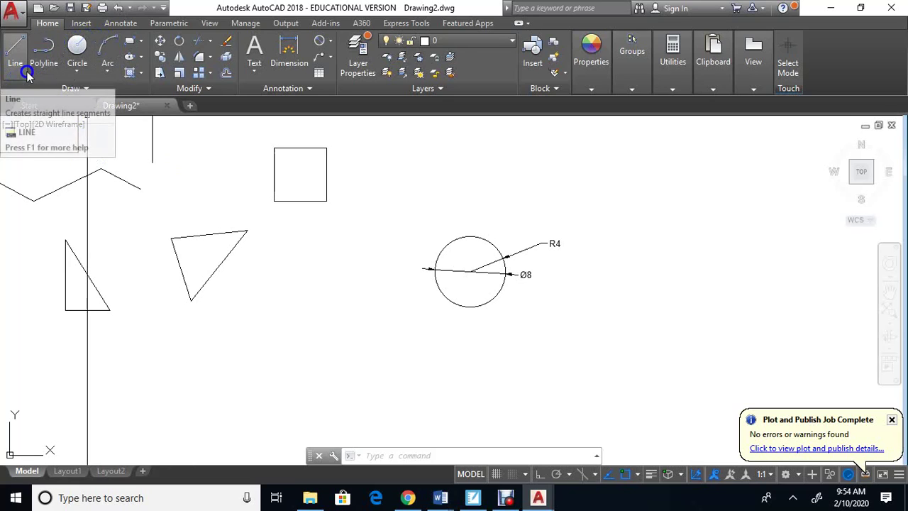
Draw a center-radius circle of radius 6 to the upper right of the dimensioned circle
left_click(78, 71)
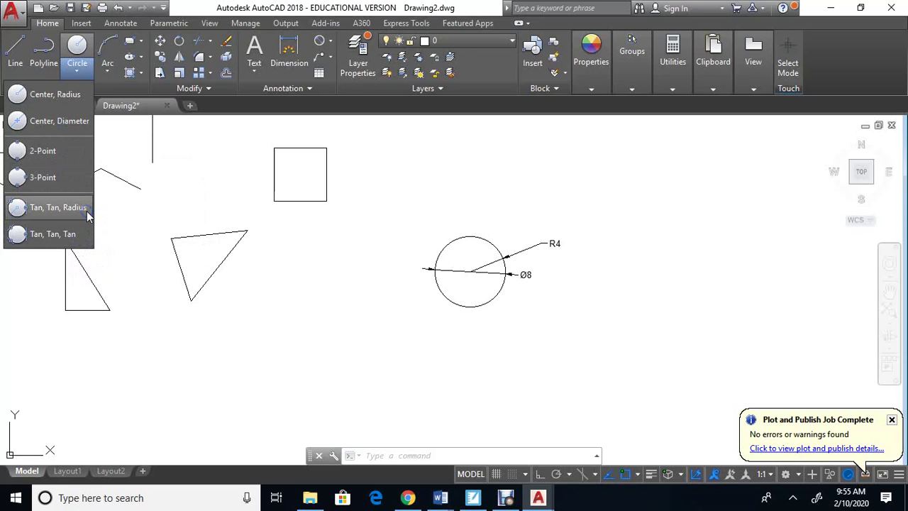
left_click(42, 98)
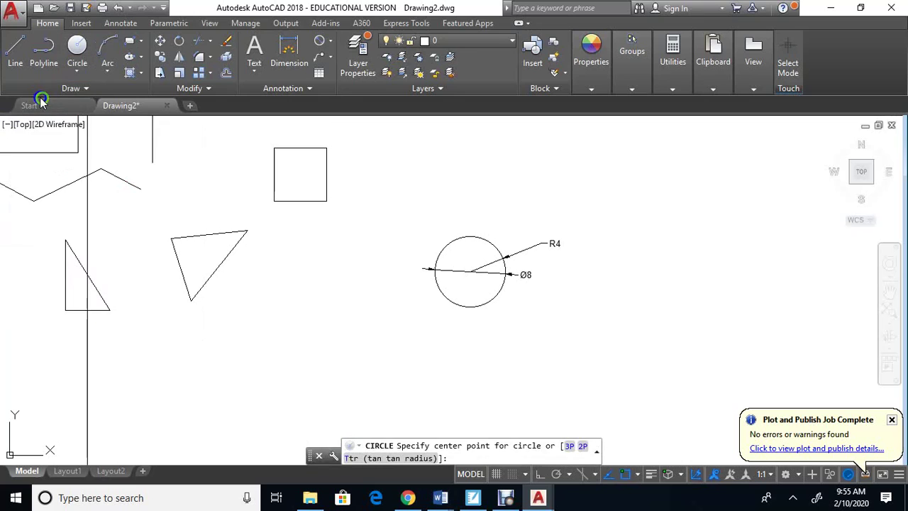
left_click(650, 202)
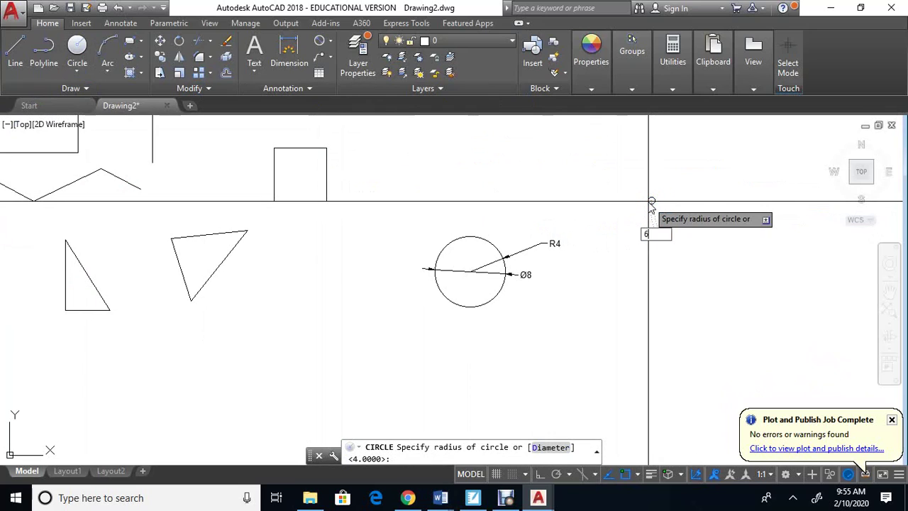
type("6")
key("Return")
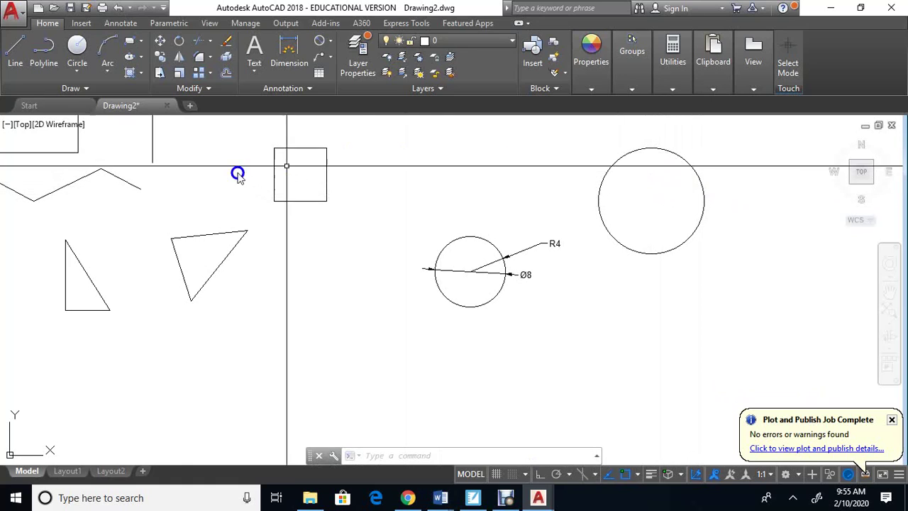
Draw a radius-8 center-radius circle just right of the radius-6 circle
left_click(77, 71)
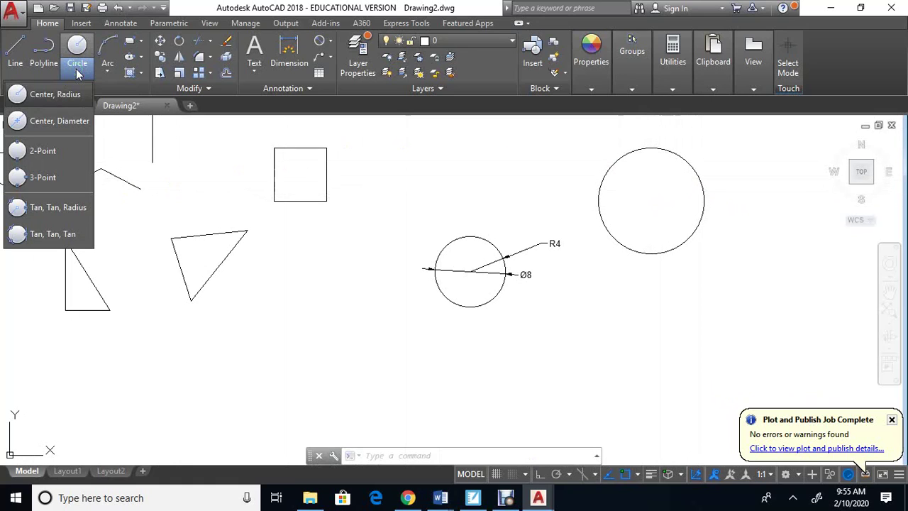
left_click(71, 103)
middle_click_drag(696, 289, 492, 330)
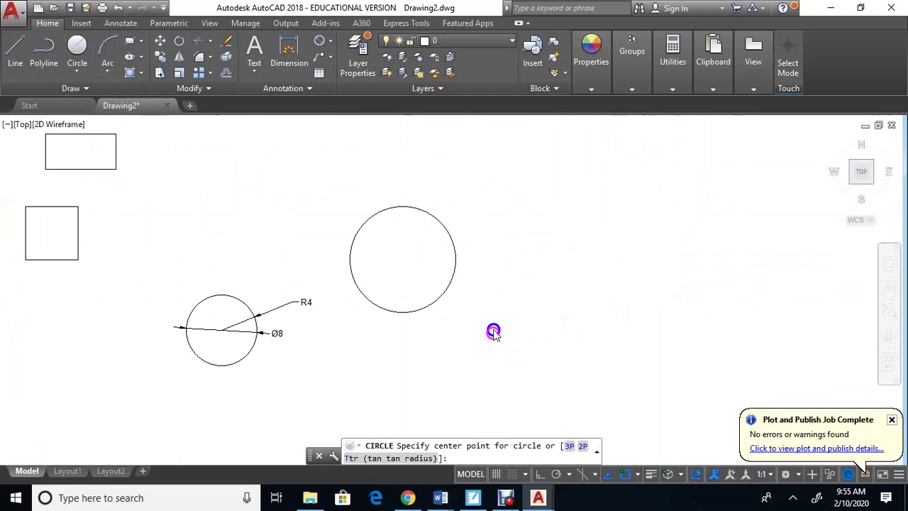
left_click(584, 265)
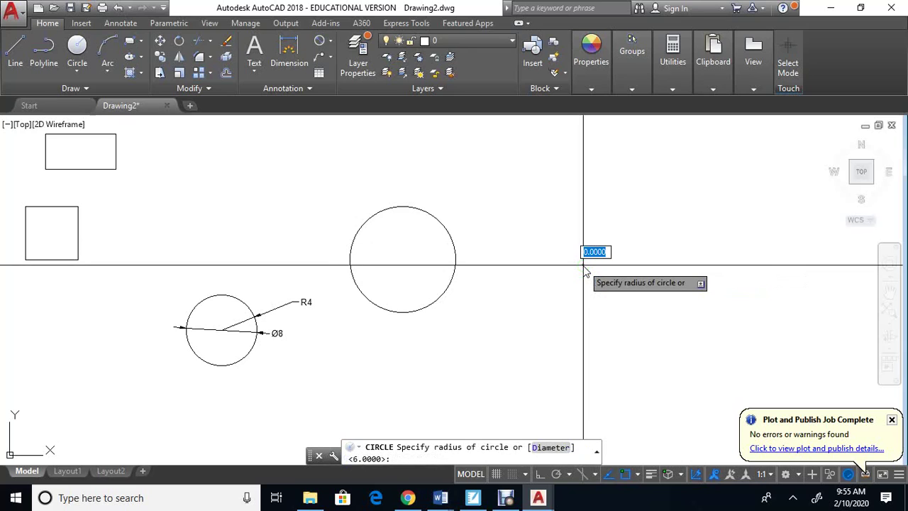
key("Return")
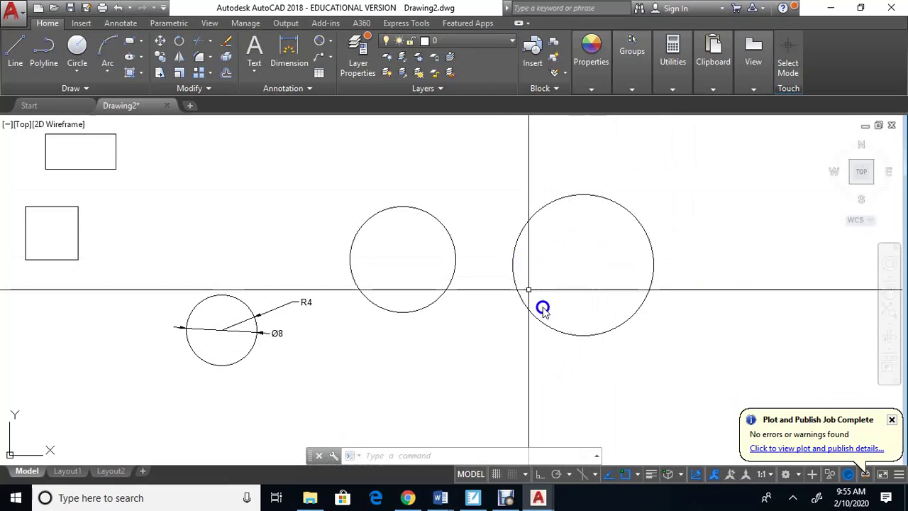
left_click(82, 76)
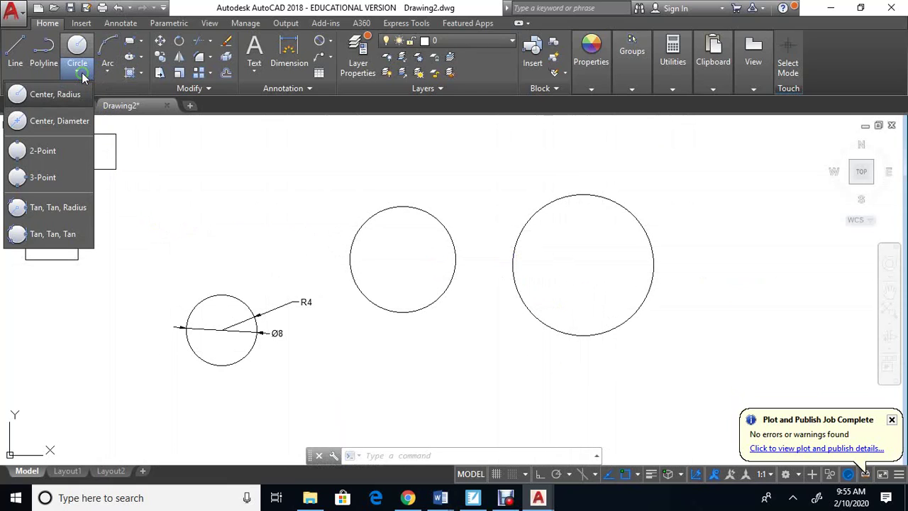
Draw a center-diameter circle of diameter 6 below the radius-6 circle
left_click(76, 124)
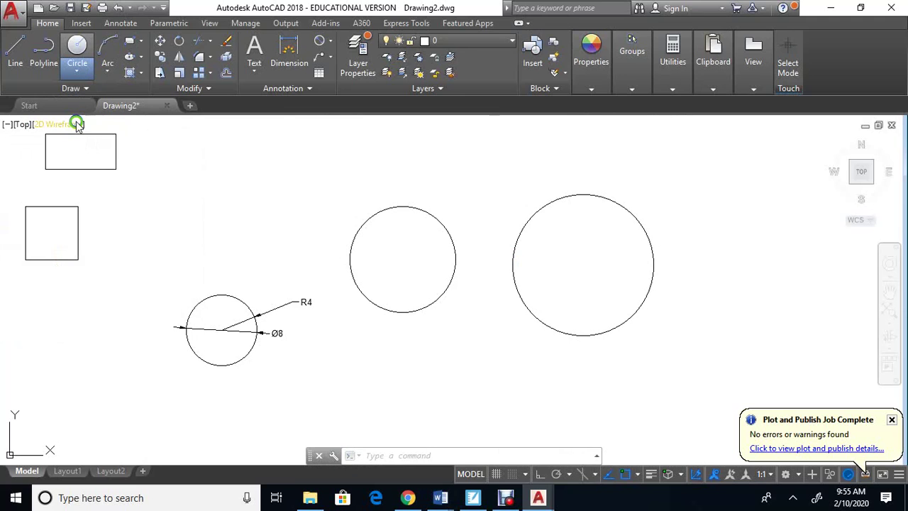
left_click(392, 389)
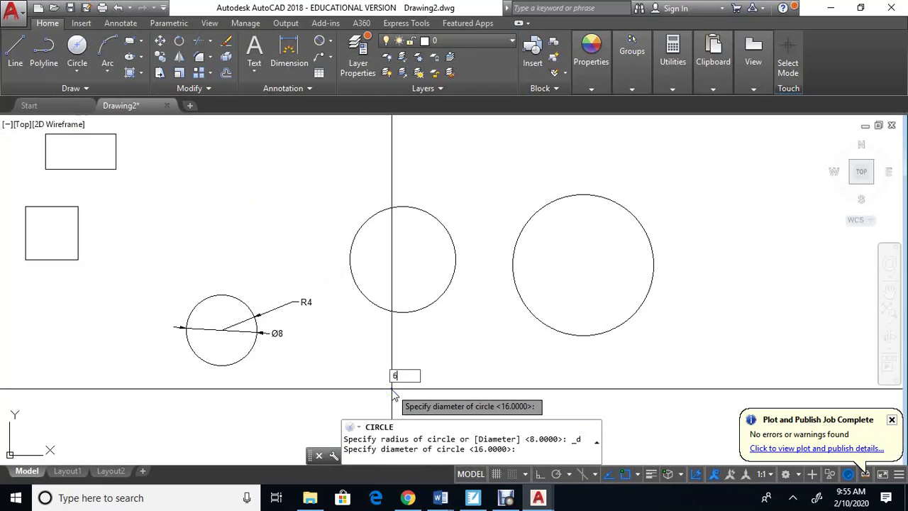
key("Return")
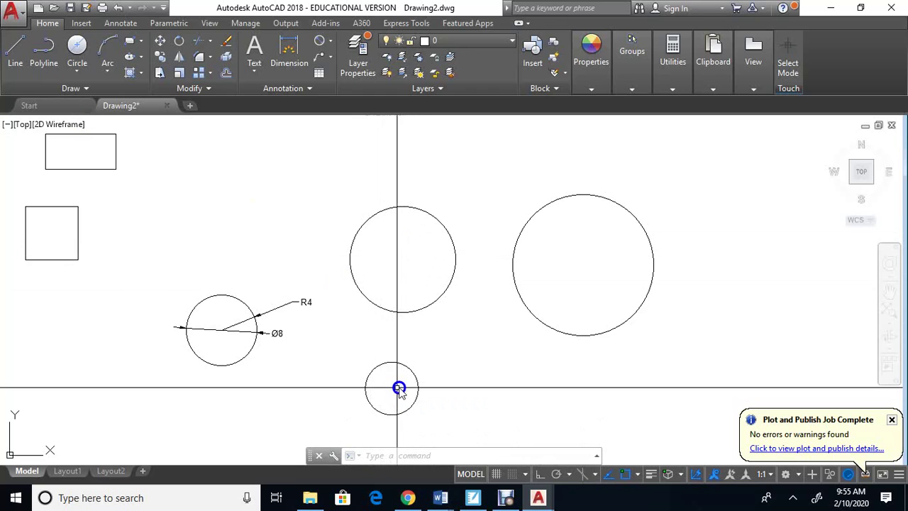
Draw a diameter-8 circle below the radius-8 circle, then zoom out to show the whole drawing
left_click(77, 71)
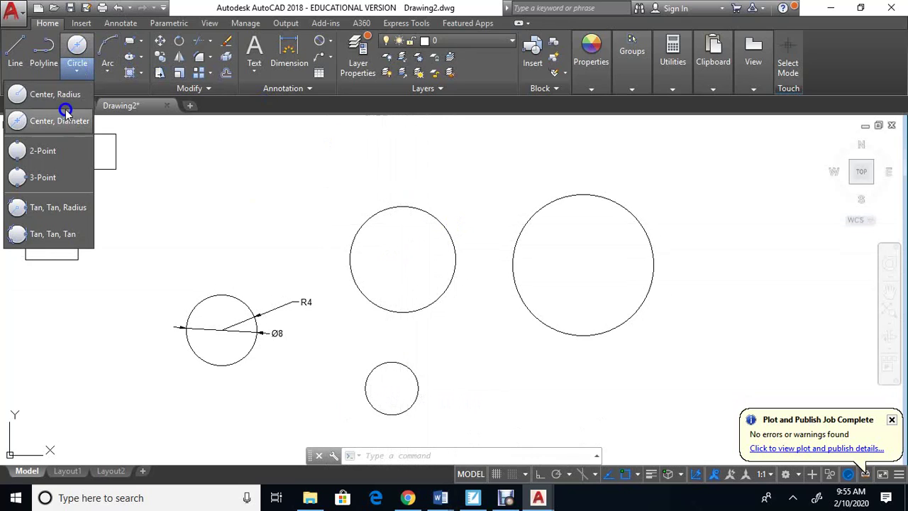
left_click(68, 122)
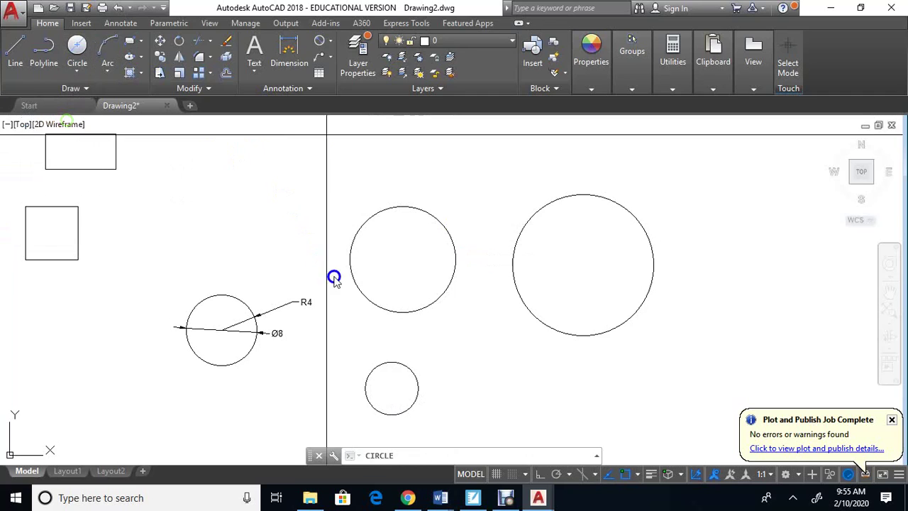
left_click(533, 389)
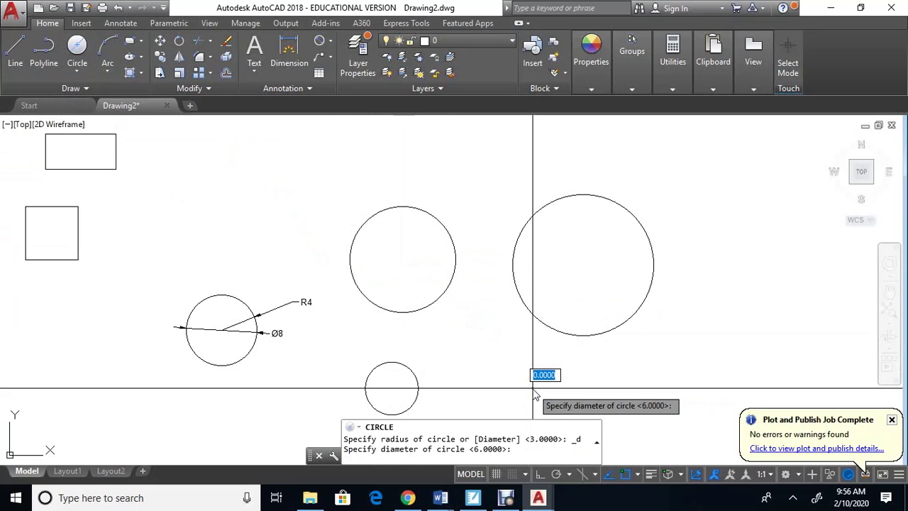
key("Return")
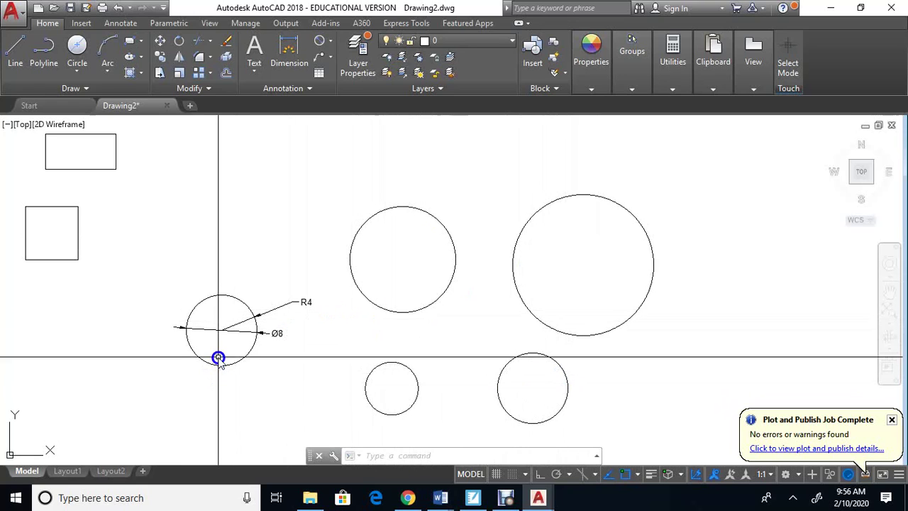
scroll(178, 266, "down", 4)
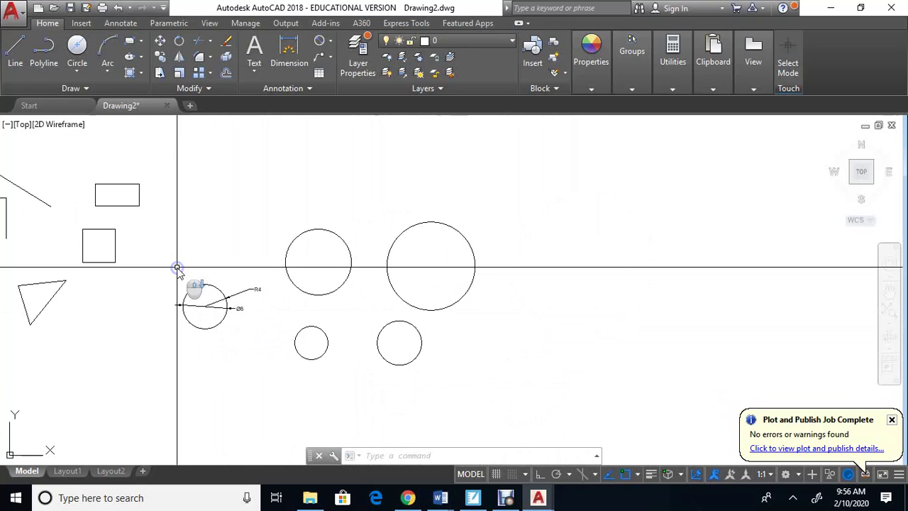
Draw a 3-point circle through three points picked above the existing shapes
left_click(77, 74)
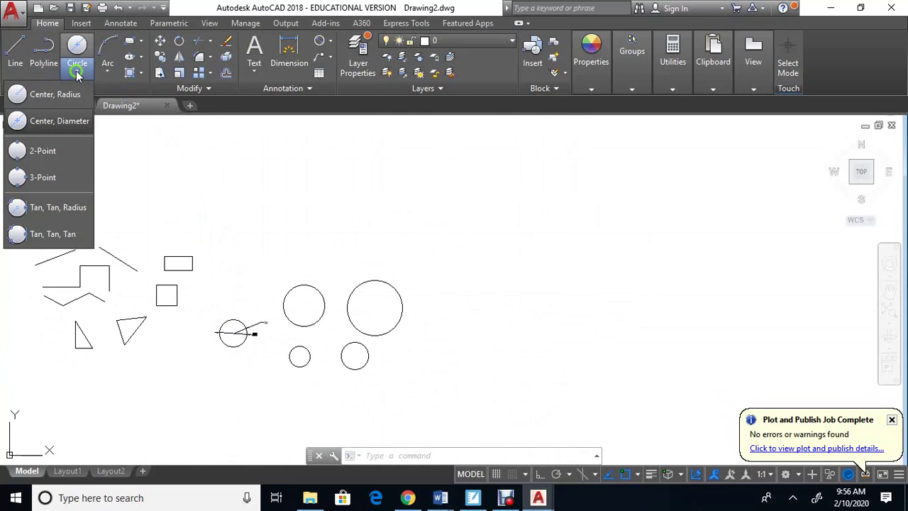
left_click(44, 178)
left_click(230, 183)
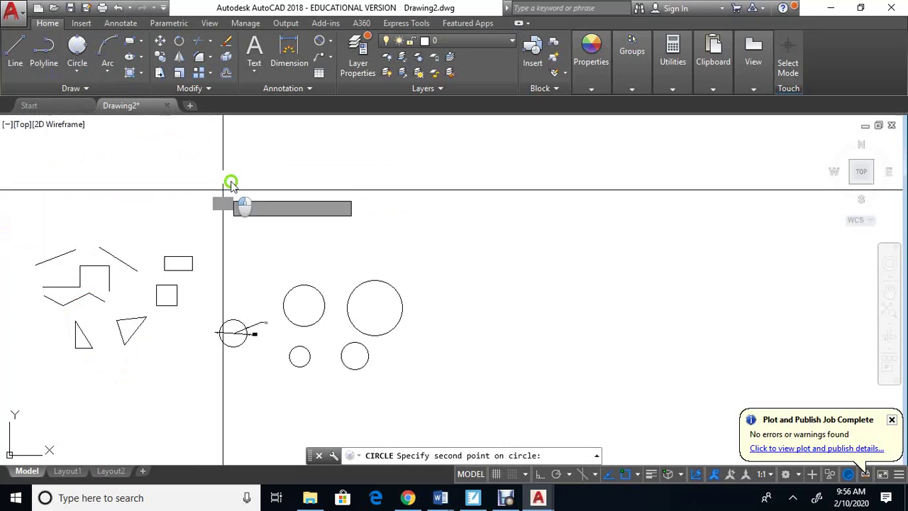
left_click(264, 159)
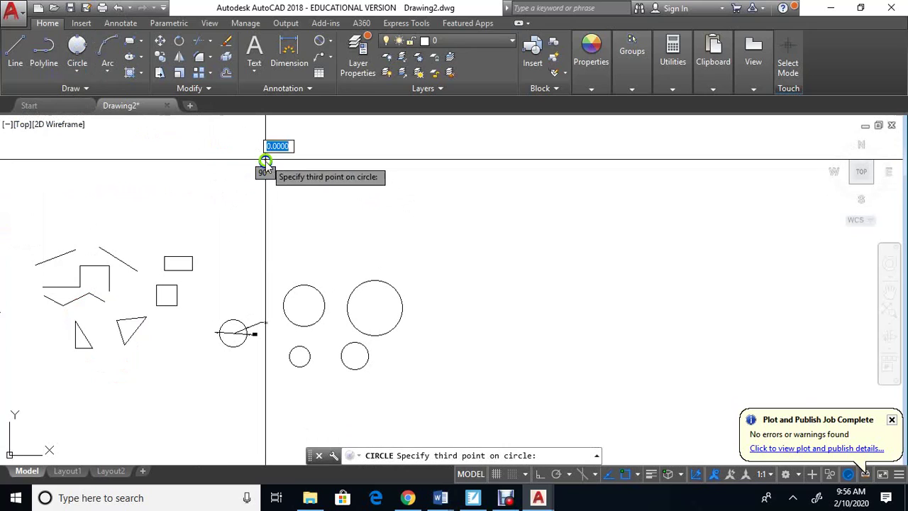
left_click(264, 212)
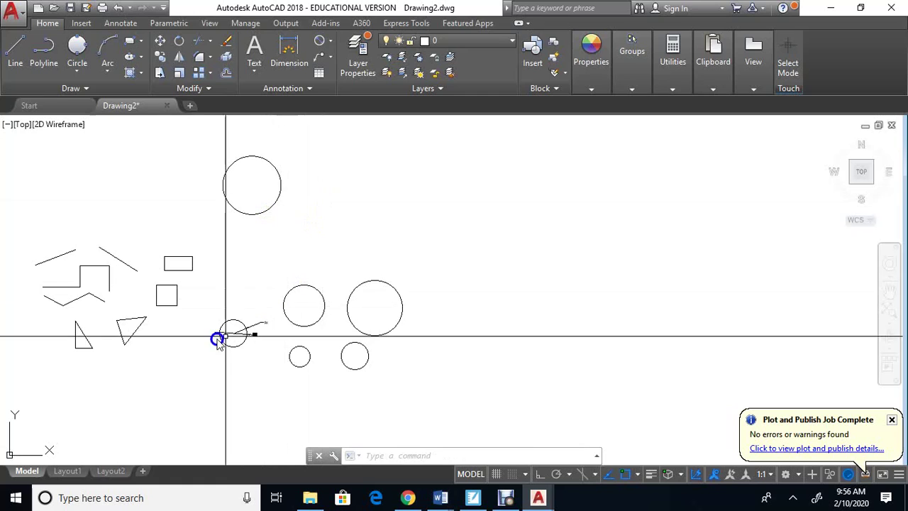
Zoom and pan in close on the rectangle
scroll(163, 319, "up", 4)
scroll(175, 273, "up", 2)
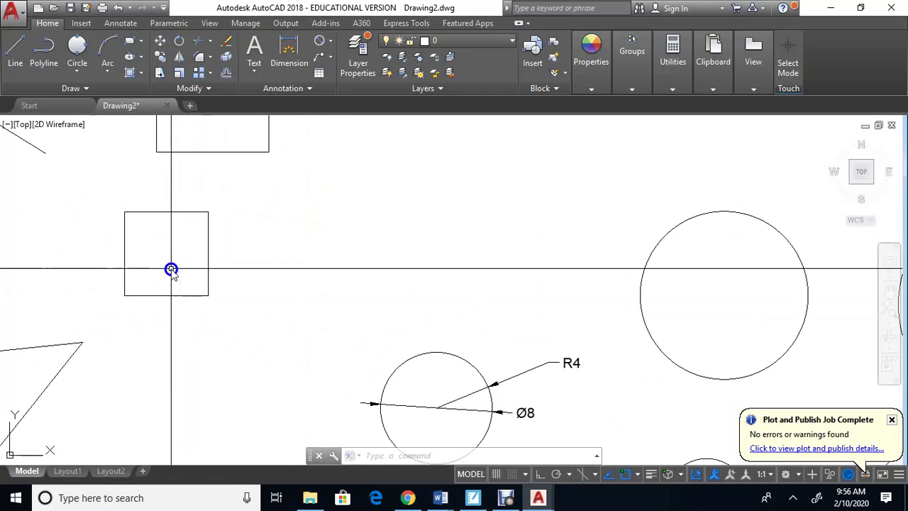
middle_click_drag(192, 240, 168, 412)
scroll(177, 277, "up", 2)
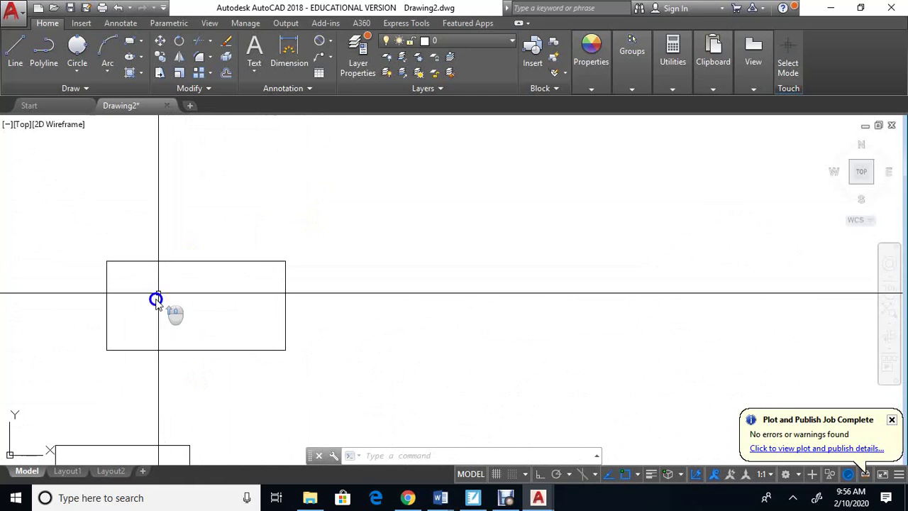
left_click(75, 74)
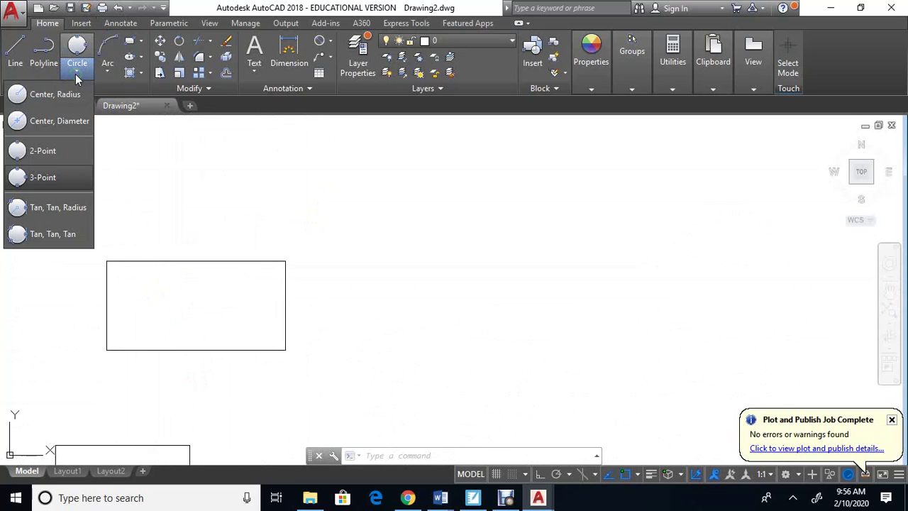
Draw a Tan, Tan, Radius circle tangent to the rectangle's top and left edges, in its upper-left corner
left_click(64, 208)
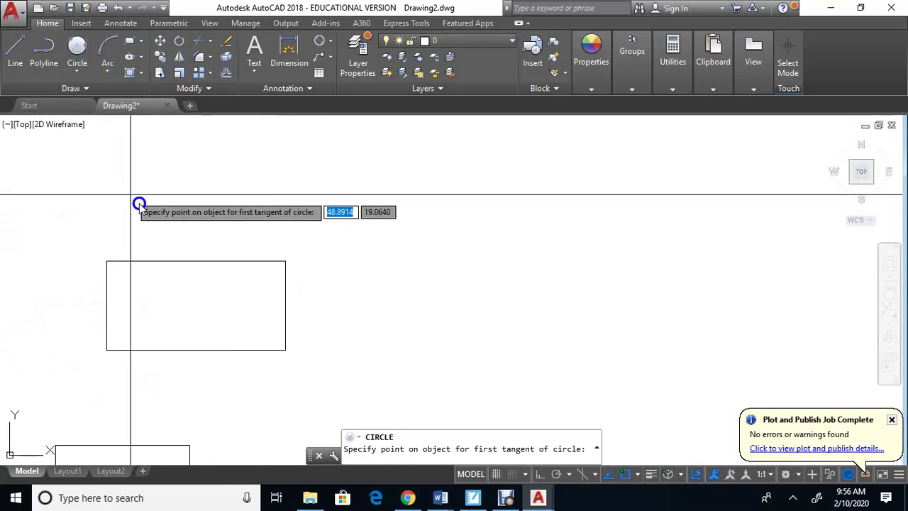
left_click(135, 261)
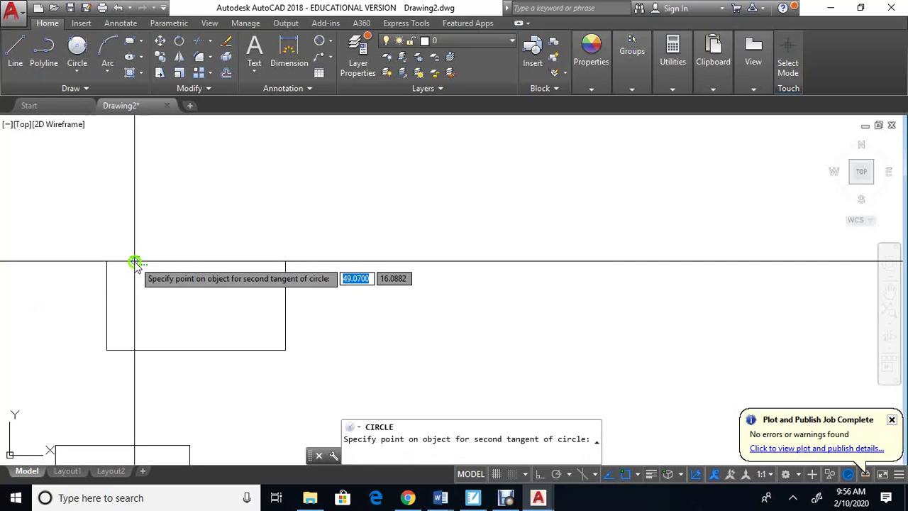
left_click(114, 297)
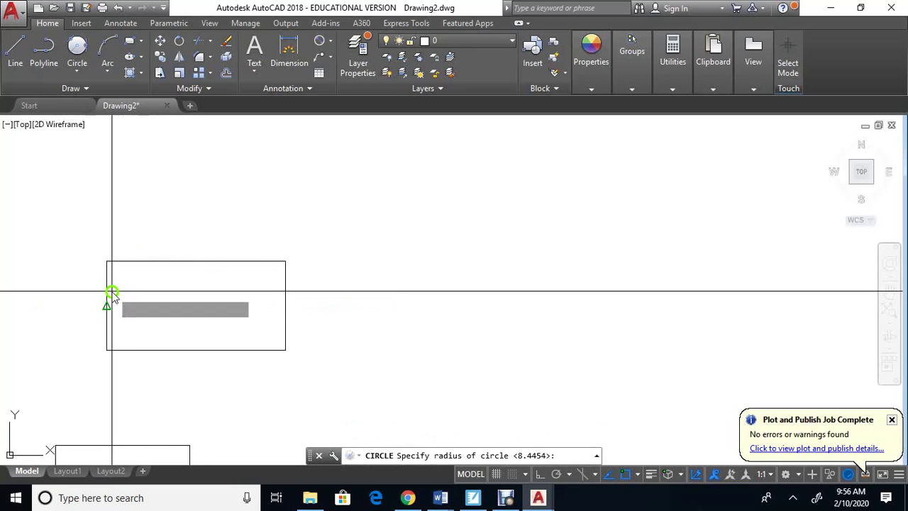
key("Return")
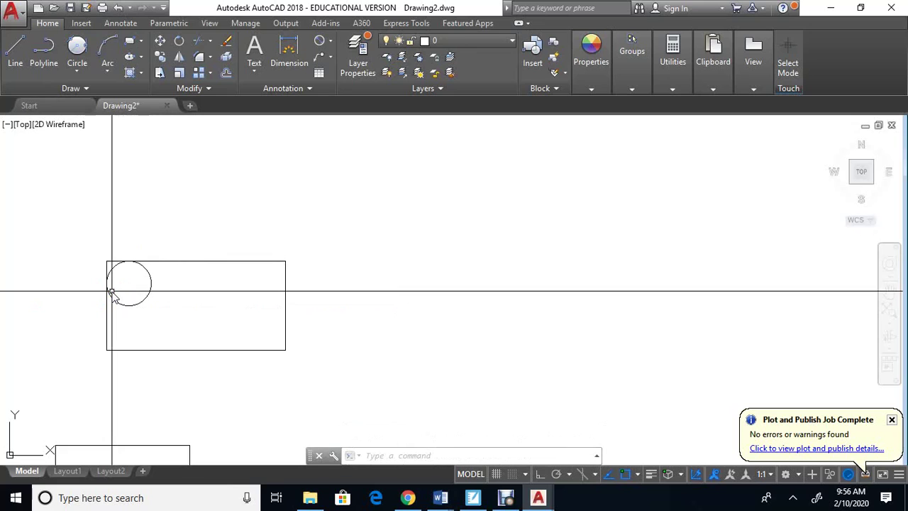
scroll(111, 291, "up", 4)
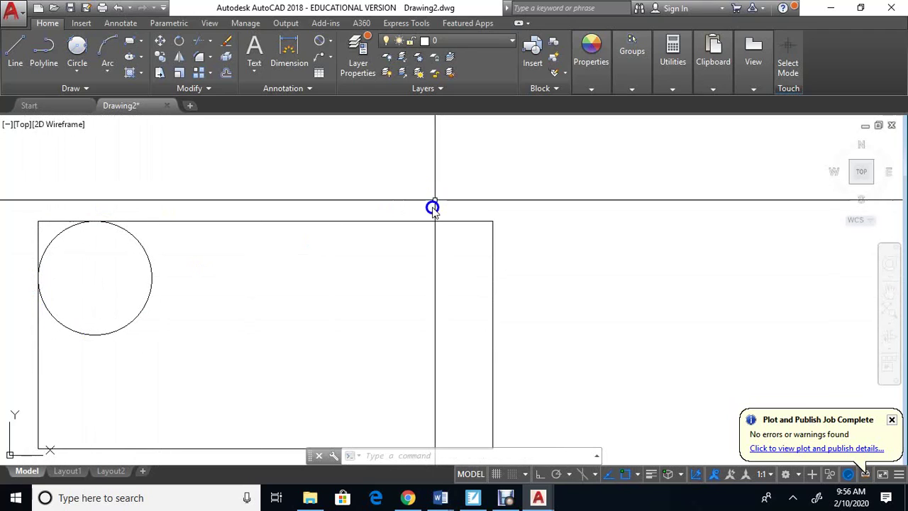
left_click(75, 72)
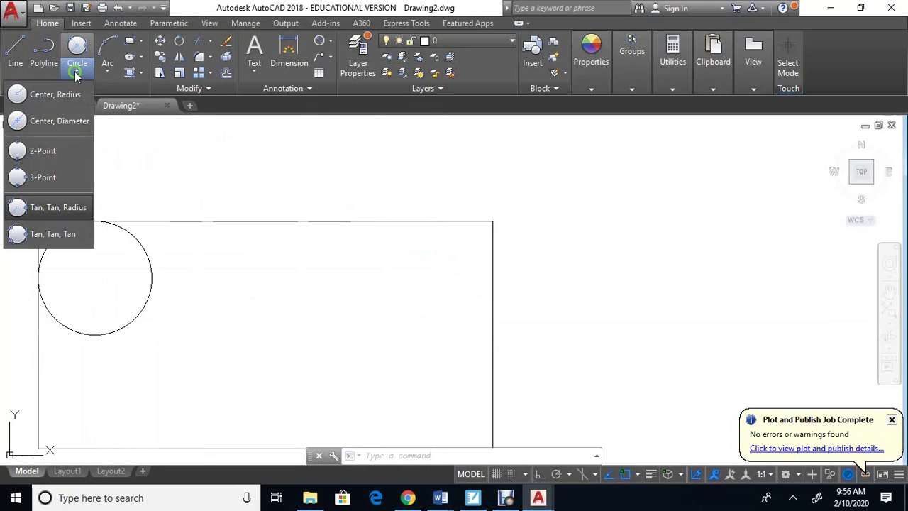
Draw a radius-0.5 circle tangent to the rectangle's top and right edges
left_click(36, 211)
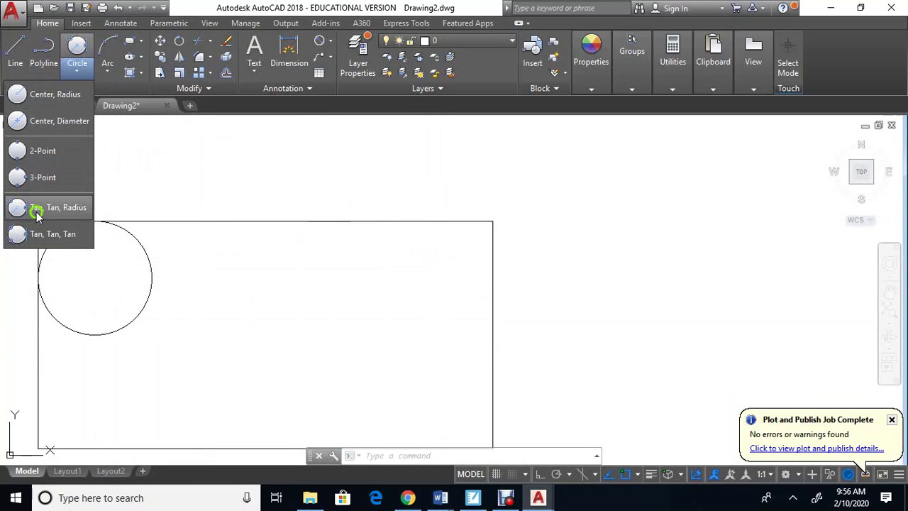
left_click(402, 224)
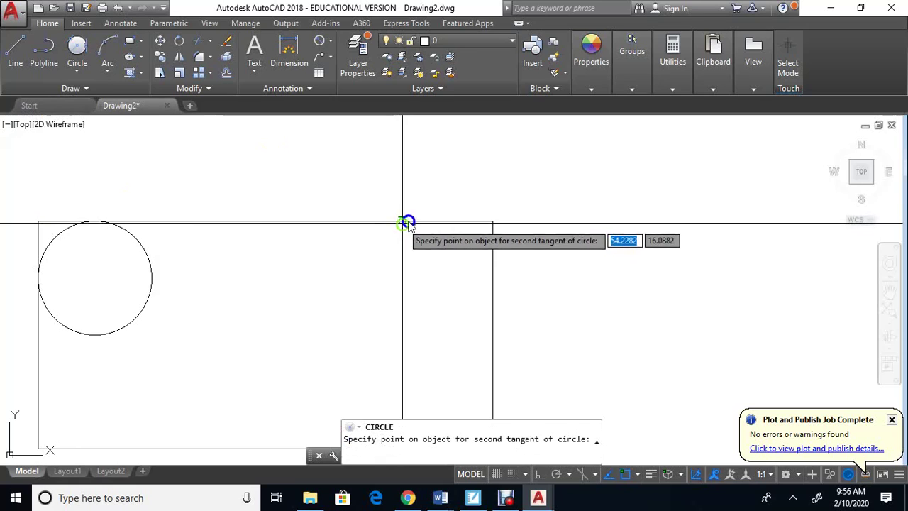
left_click(495, 269)
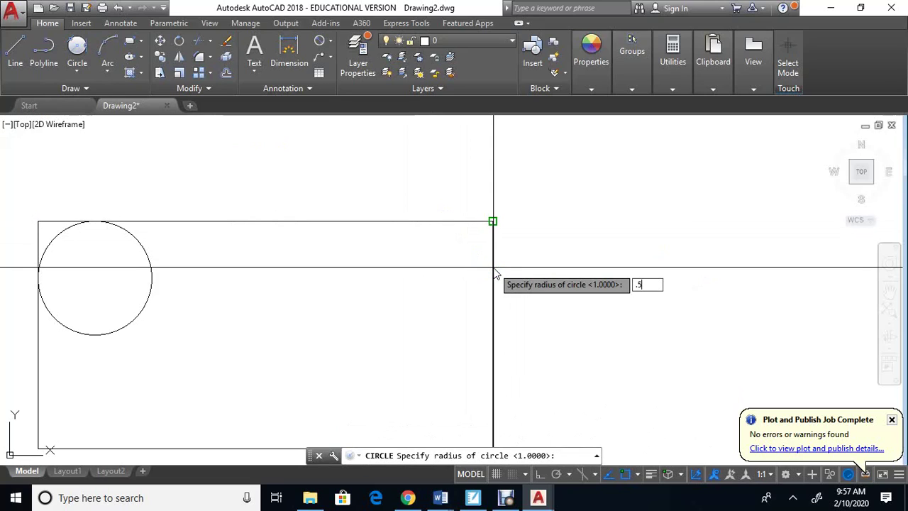
type(".5")
key("Return")
scroll(507, 253, "up", 2)
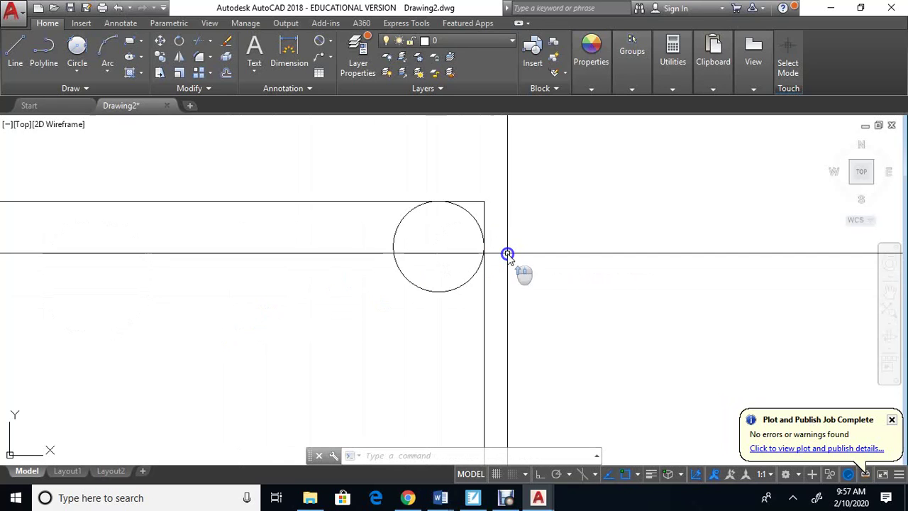
scroll(452, 243, "down", 2)
scroll(452, 243, "down", 2)
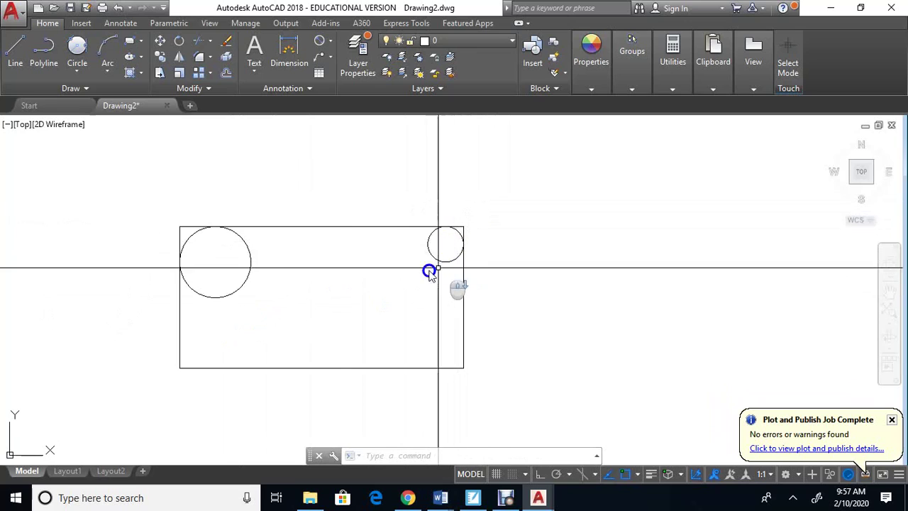
Draw a radius-2 circle tangent to the rectangle's bottom and right edges
left_click(78, 71)
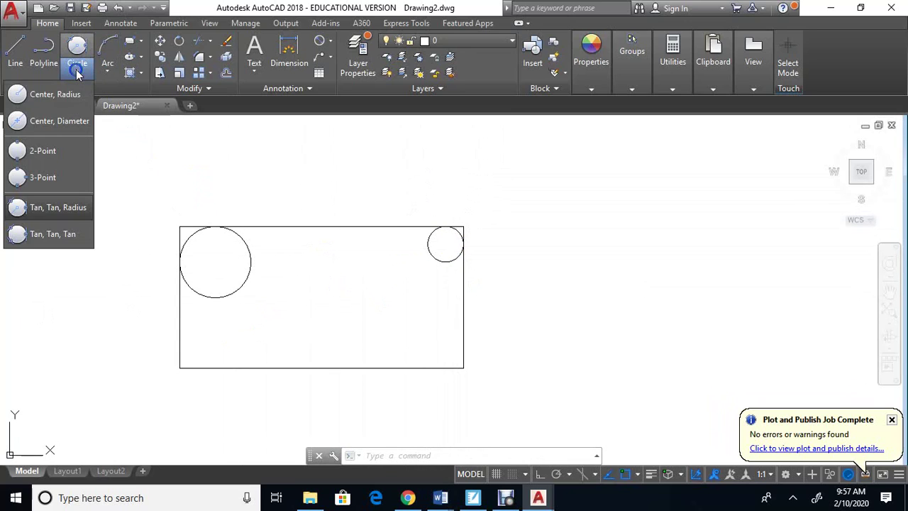
left_click(74, 209)
left_click(379, 369)
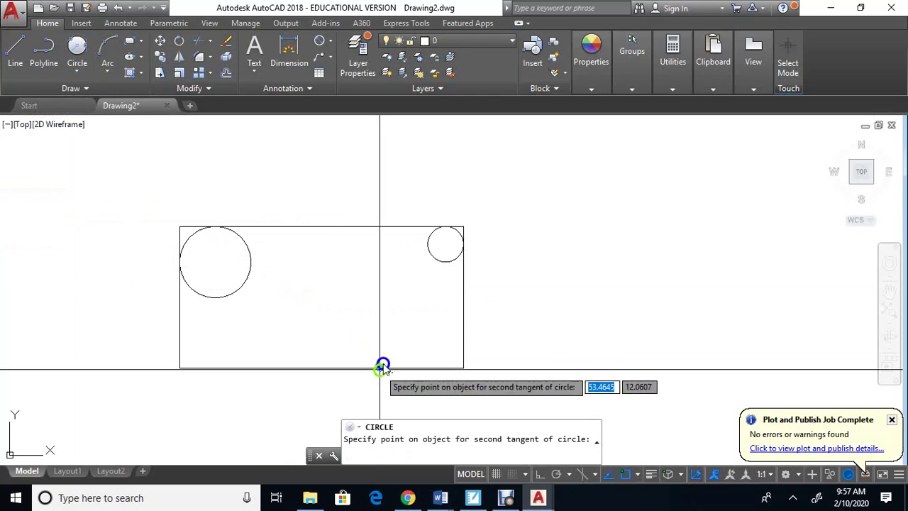
left_click(457, 333)
type("2")
key("Return")
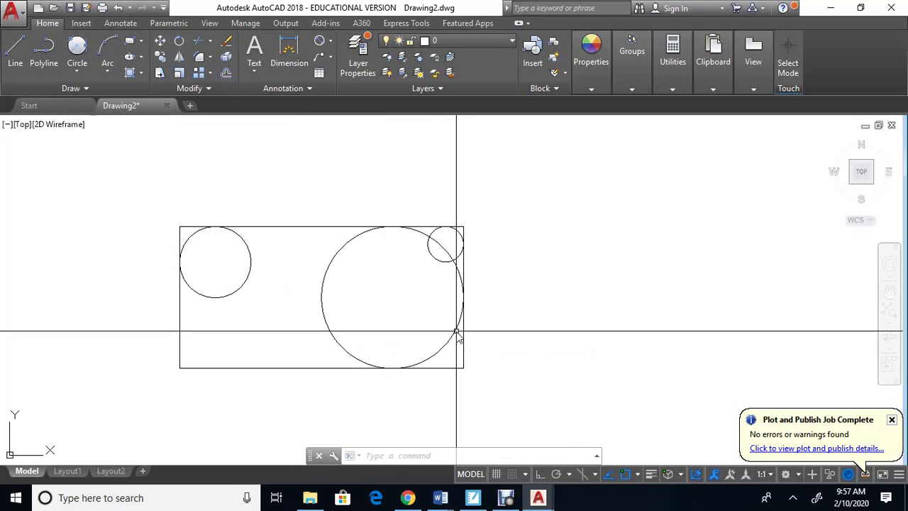